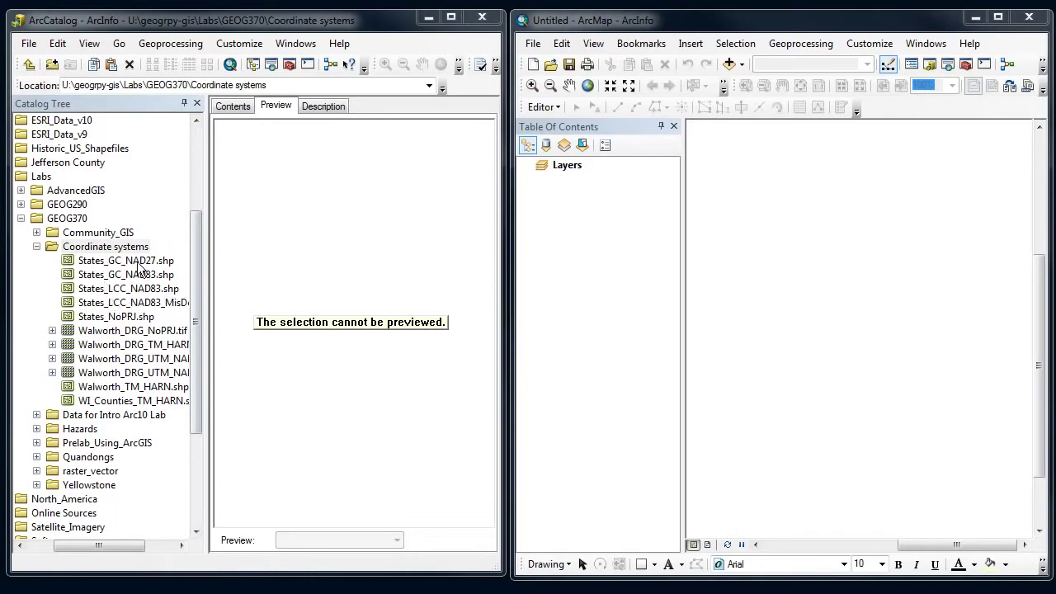
- Check the current coordinate system of the empty map's data frame and the predefined coordinate system categories
left_click(700, 29)
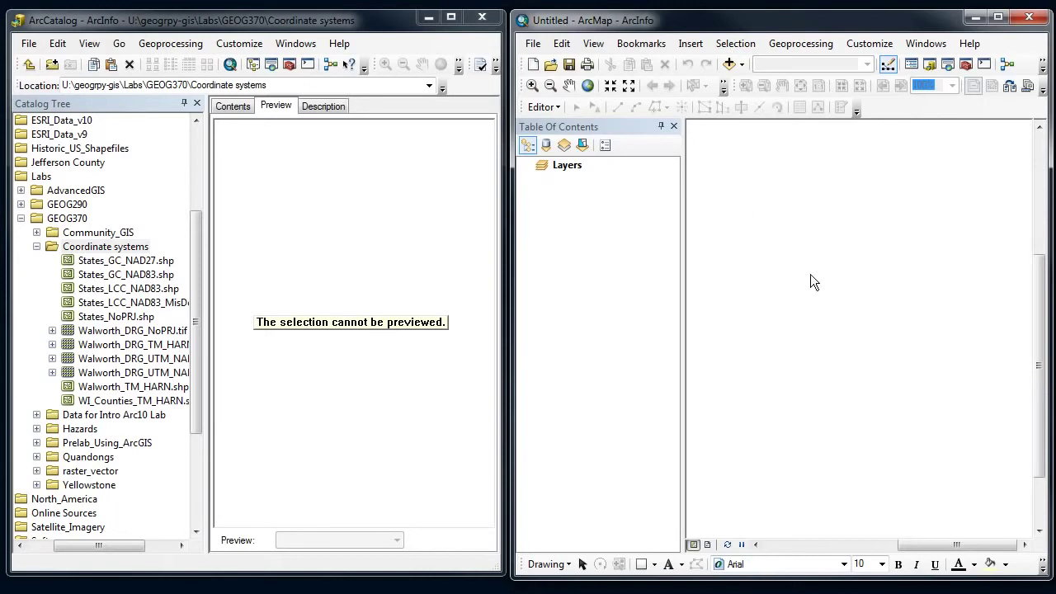
right_click(780, 264)
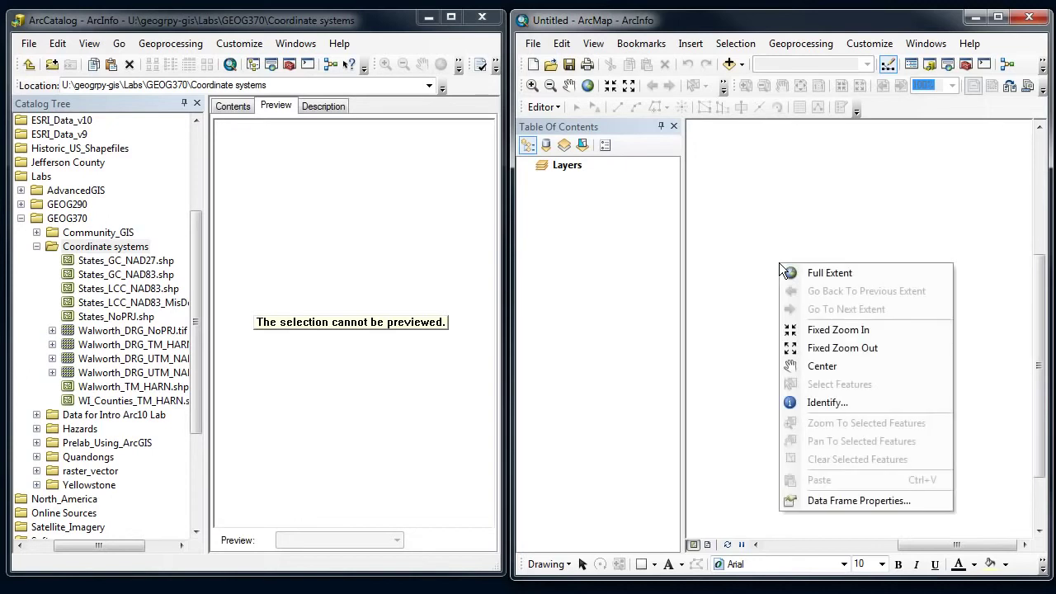
left_click(848, 501)
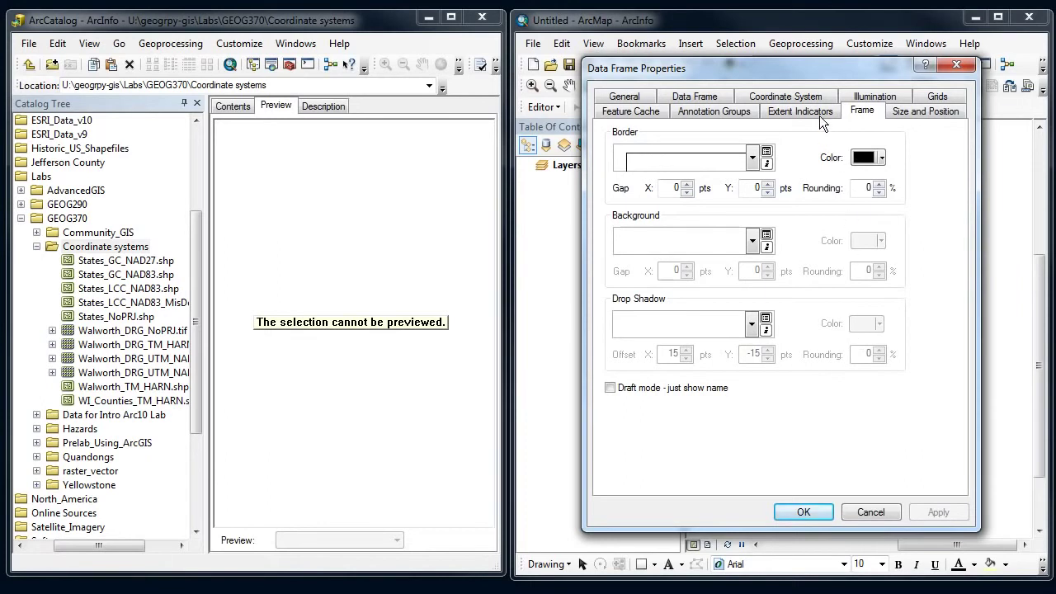
left_click(805, 97)
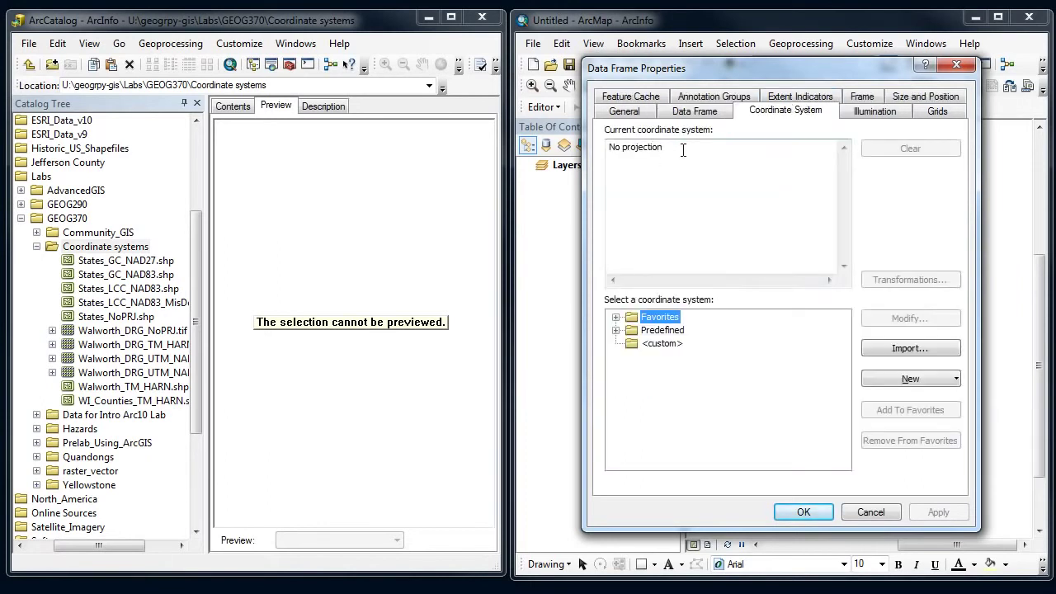
left_click_drag(686, 150, 595, 151)
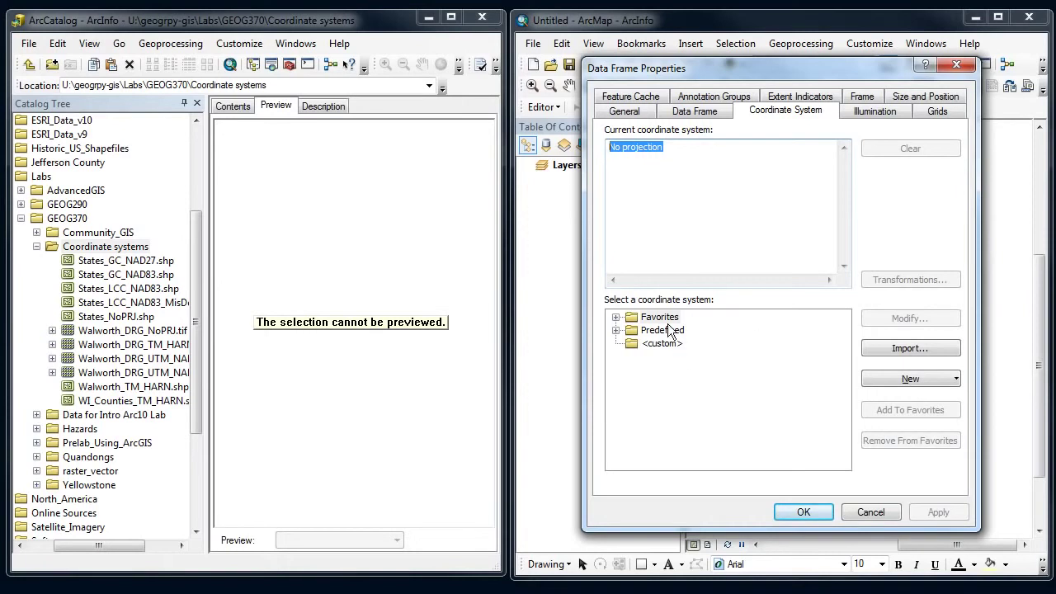
left_click(617, 330)
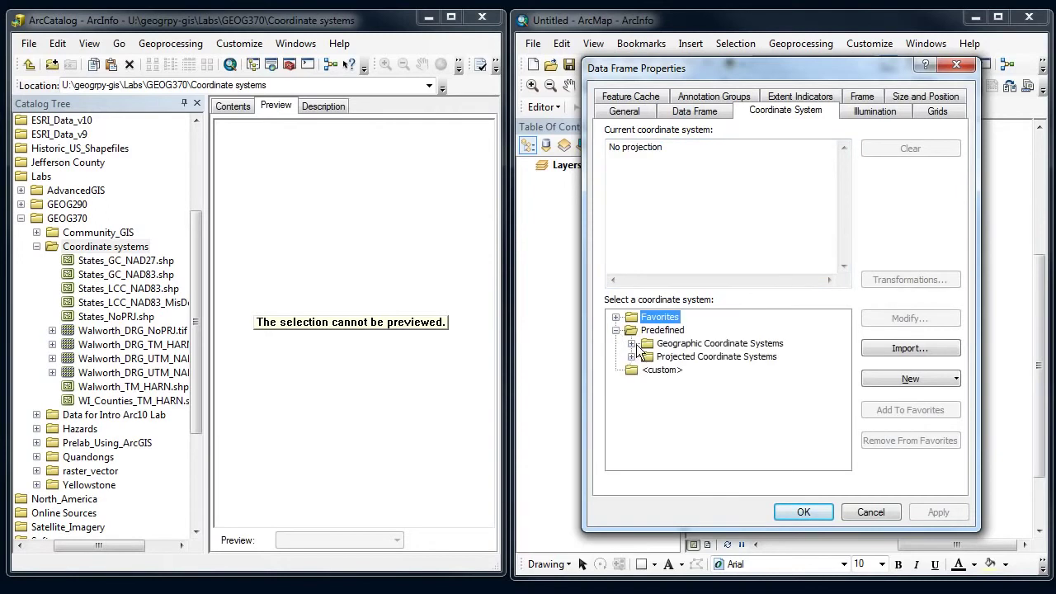
left_click_drag(715, 69, 722, 74)
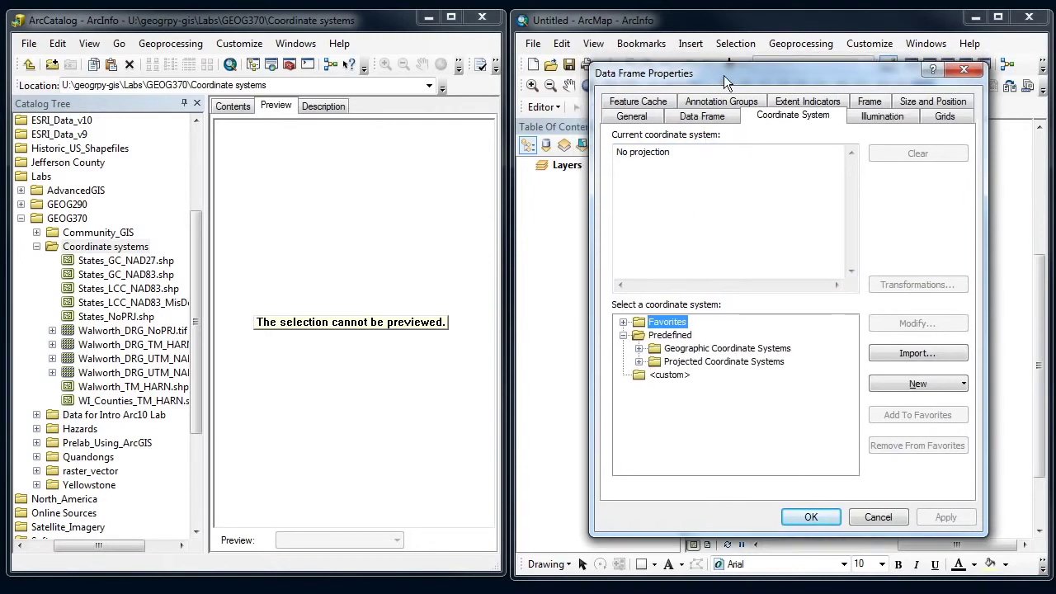
left_click(876, 517)
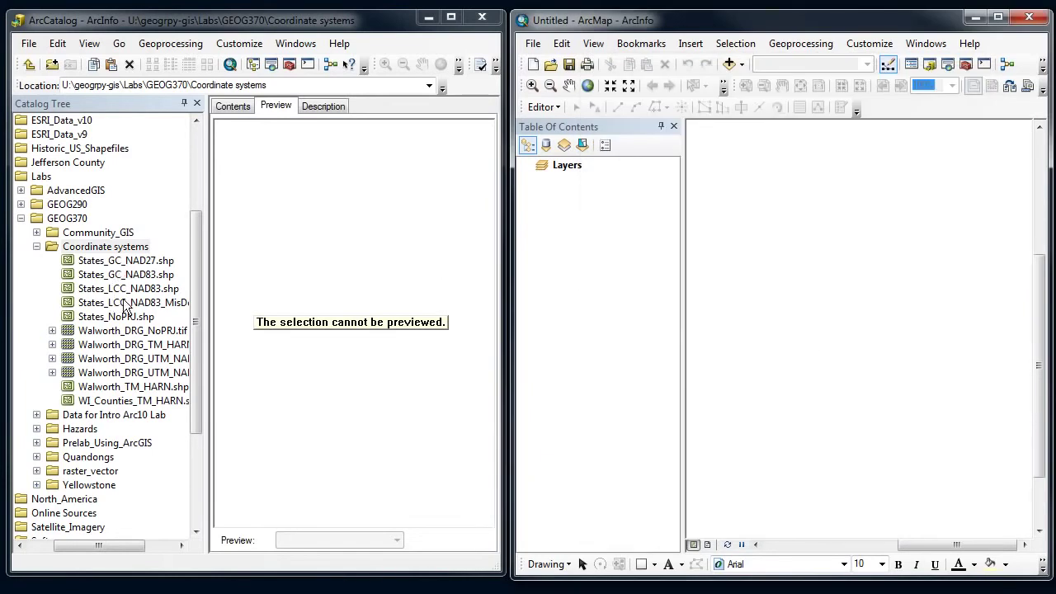
- Preview States_LCC_NAD83.shp and examine its XY coordinate system details, including the underlying geographic coordinate system
left_click(130, 288)
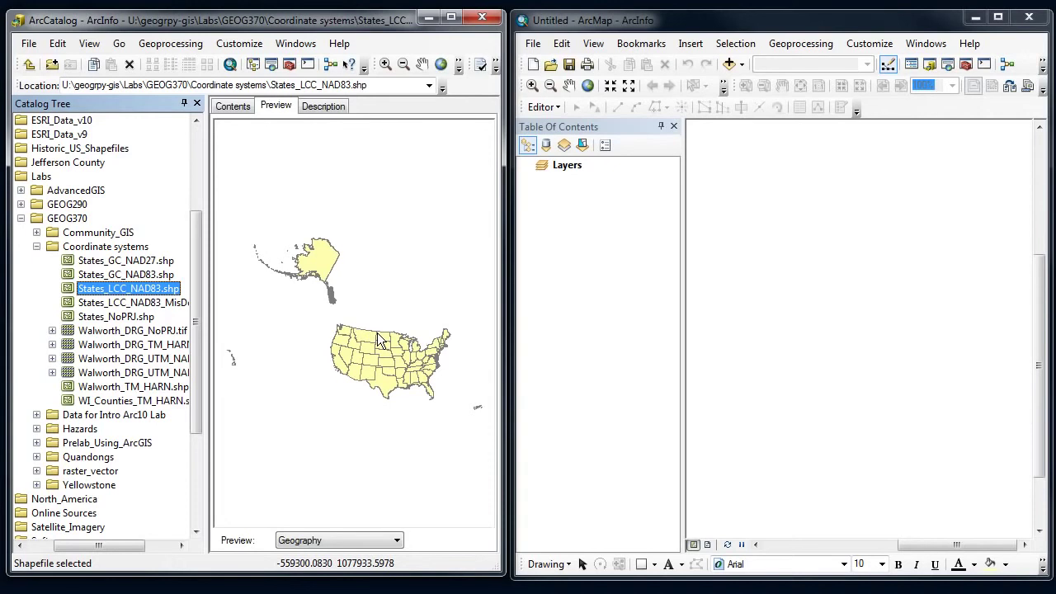
right_click(143, 295)
left_click(196, 435)
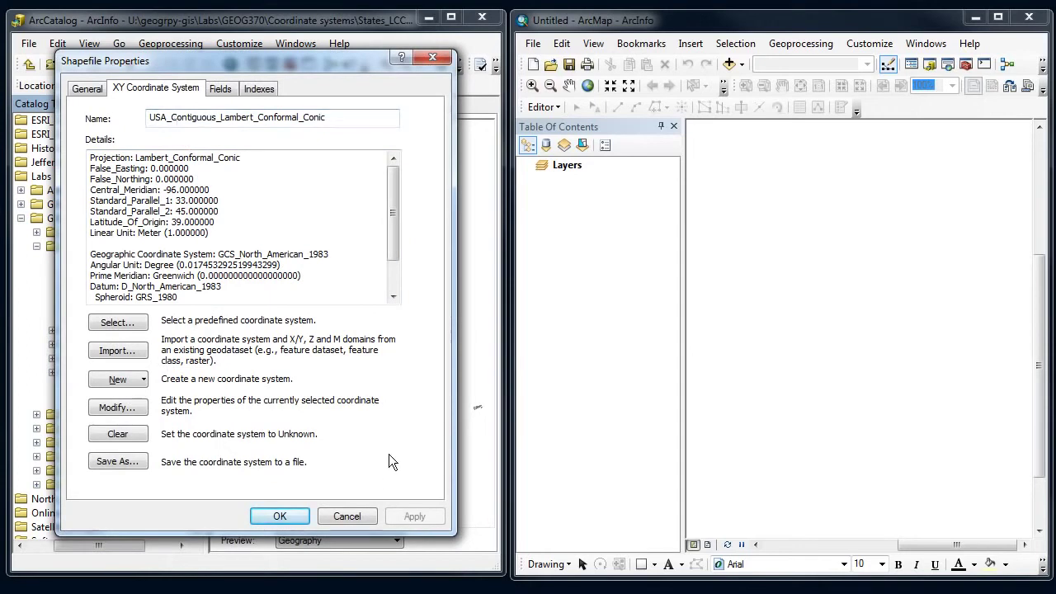
left_click_drag(217, 254, 330, 257)
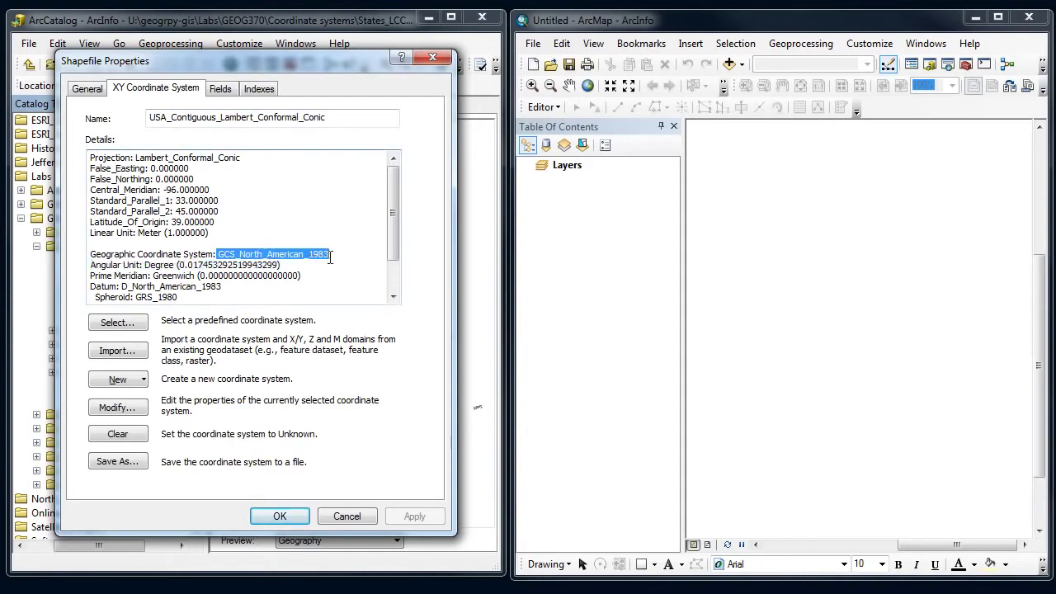
left_click(339, 518)
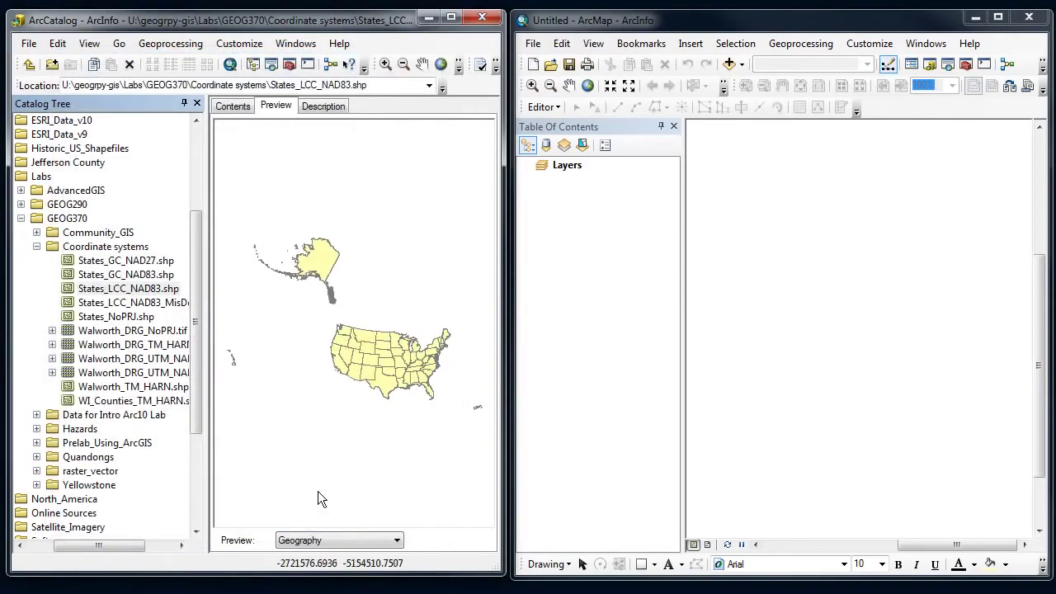
- Add States_LCC_NAD83.shp to the map in ArcMap and review the data frame's current coordinate system
mouse_move(103, 288)
left_mouse_down()
mouse_move(377, 255)
mouse_move(641, 245)
left_mouse_up()
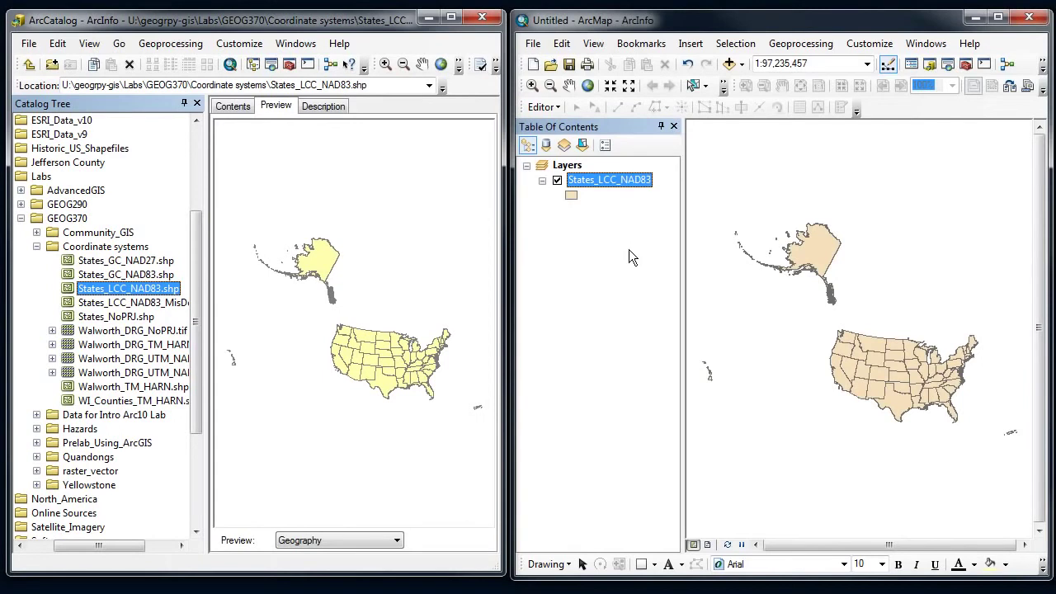
right_click(751, 332)
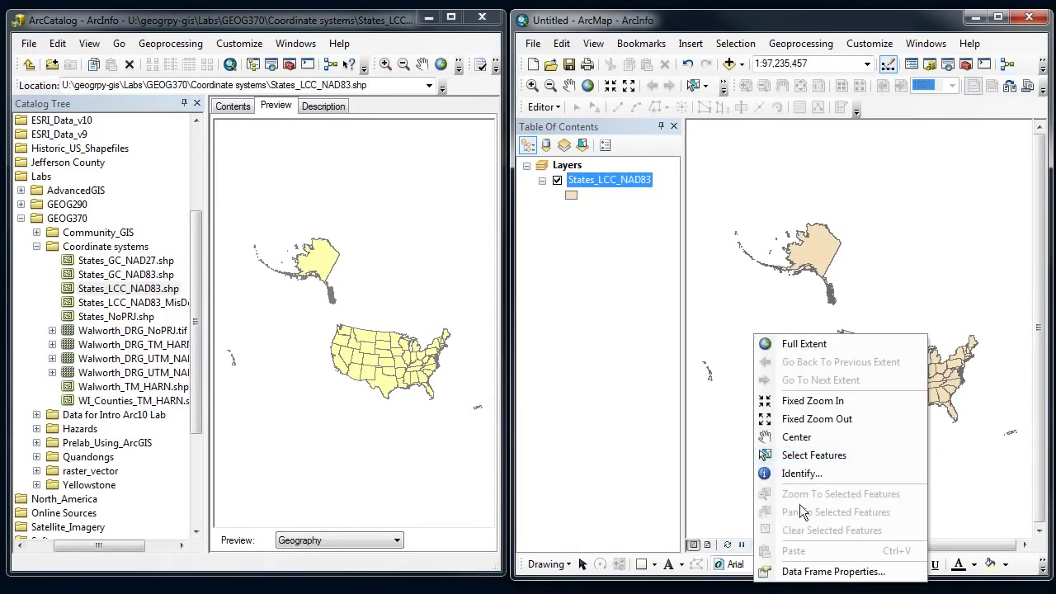
left_click(818, 571)
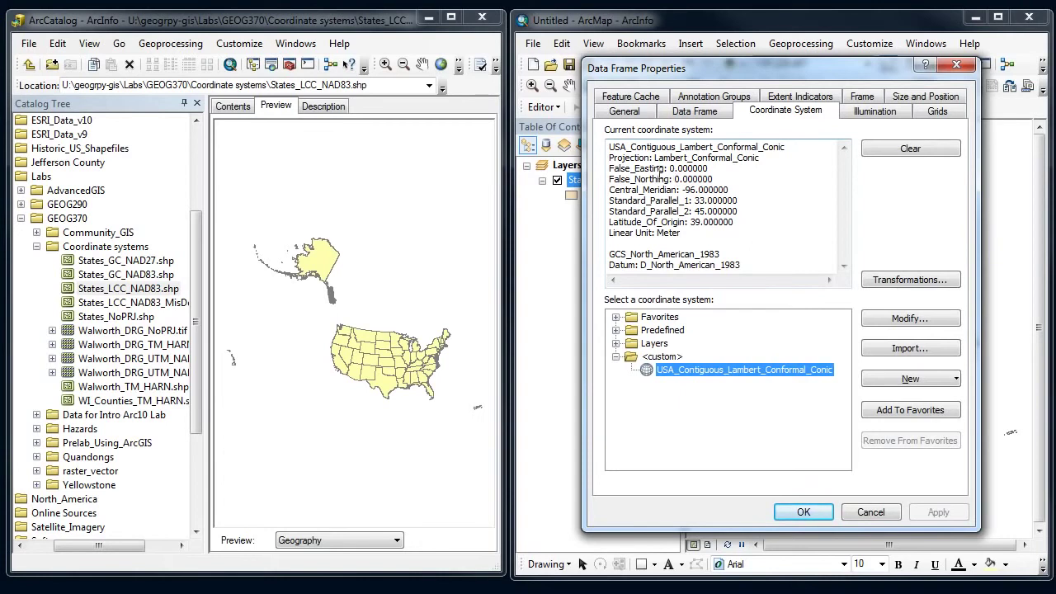
left_click_drag(610, 147, 716, 234)
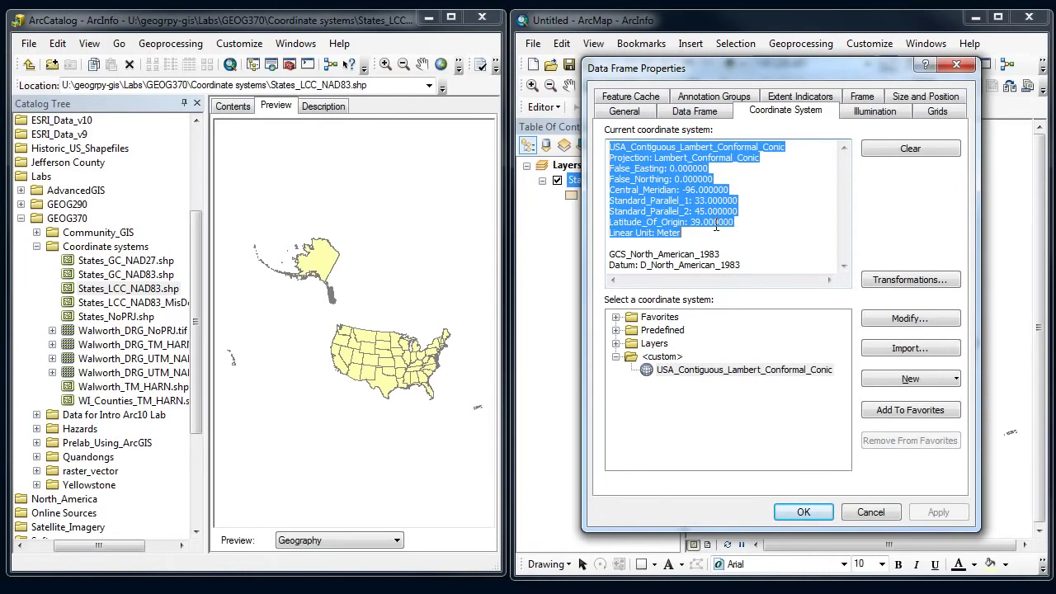
left_click(870, 512)
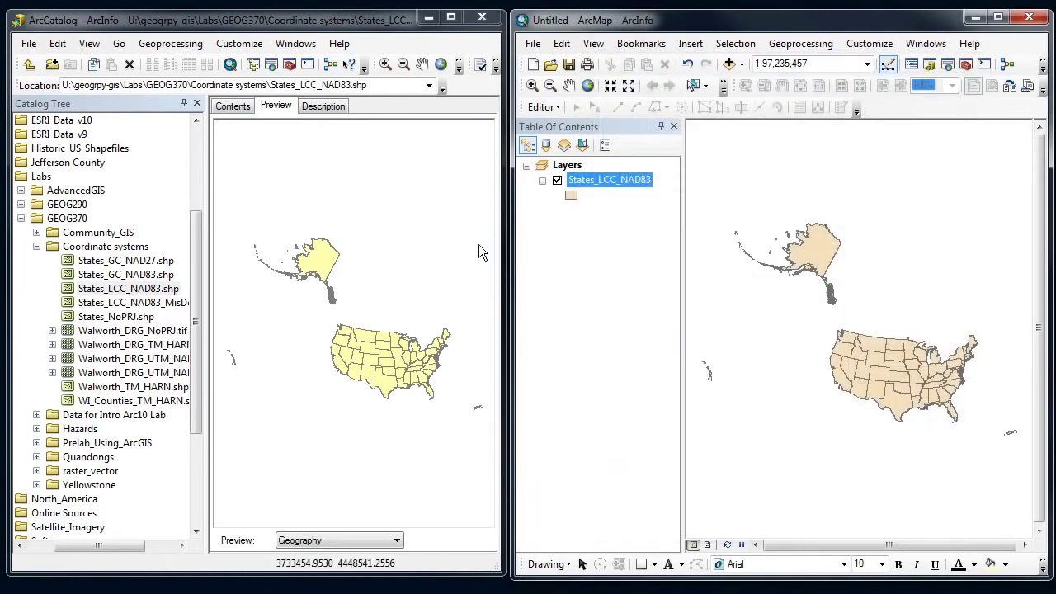
- Preview States_GC_NAD83.shp in ArcCatalog and examine the name and details of its XY coordinate system
left_click(126, 275)
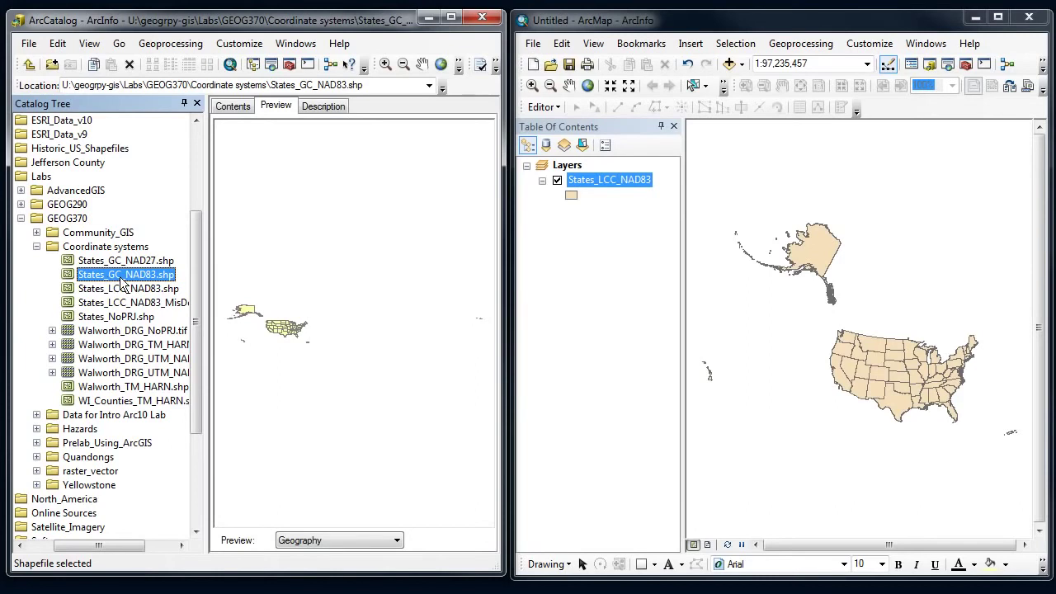
right_click(121, 279)
left_click(288, 267)
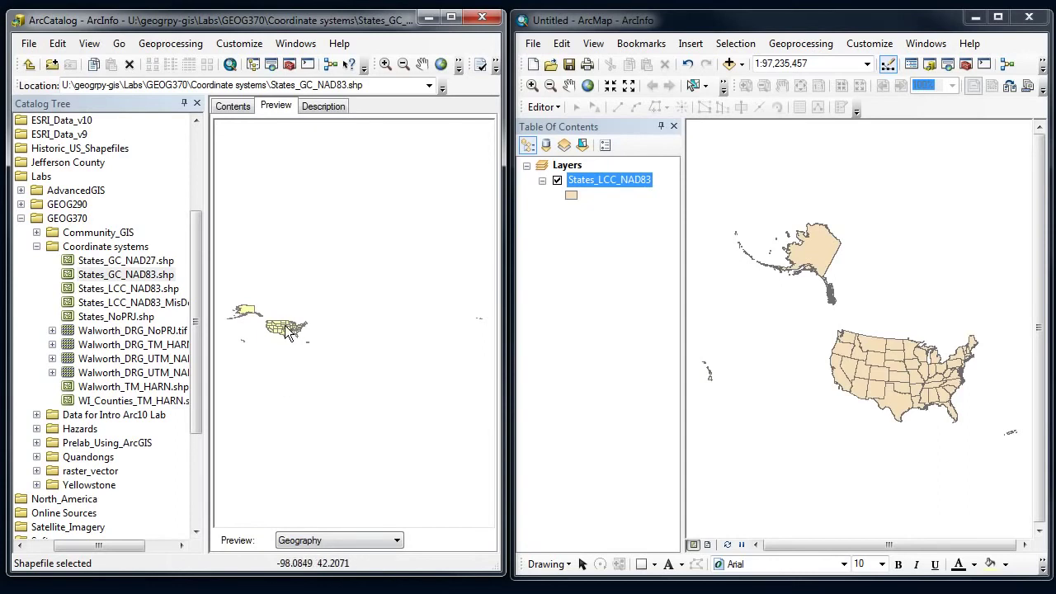
right_click(152, 276)
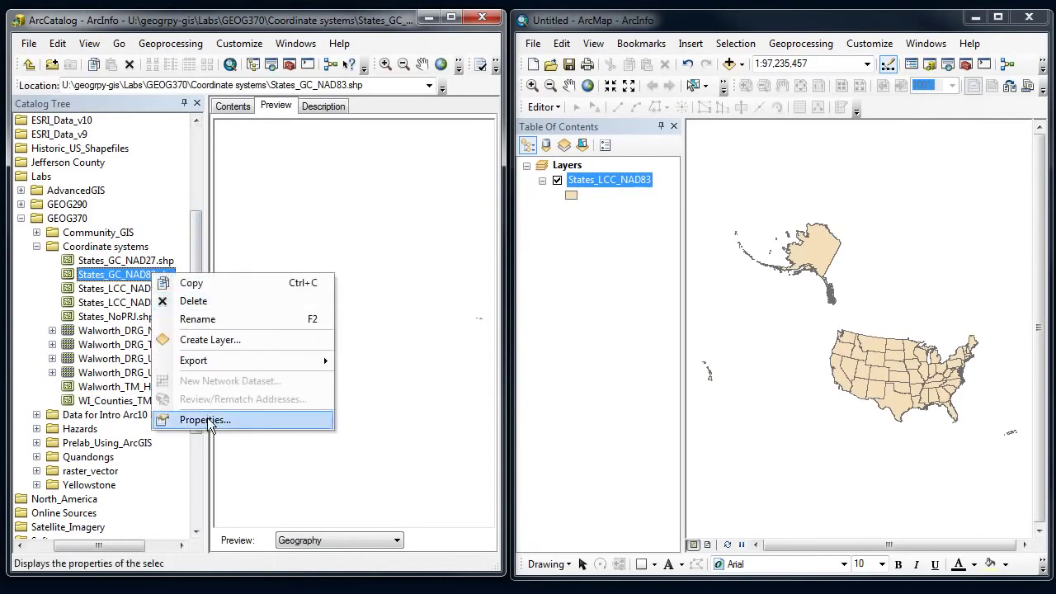
left_click(204, 420)
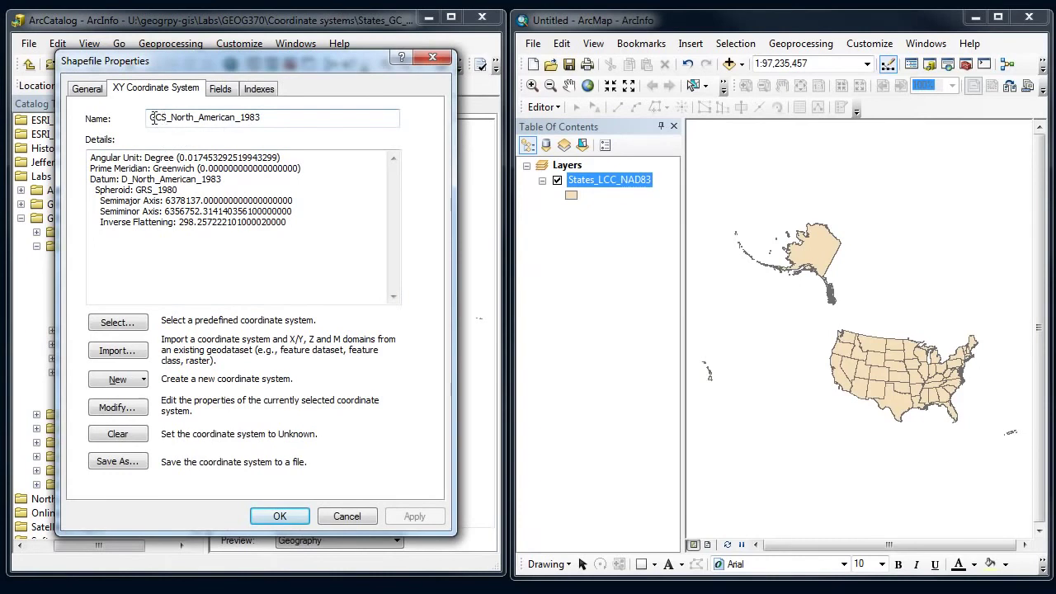
left_click_drag(171, 119, 275, 115)
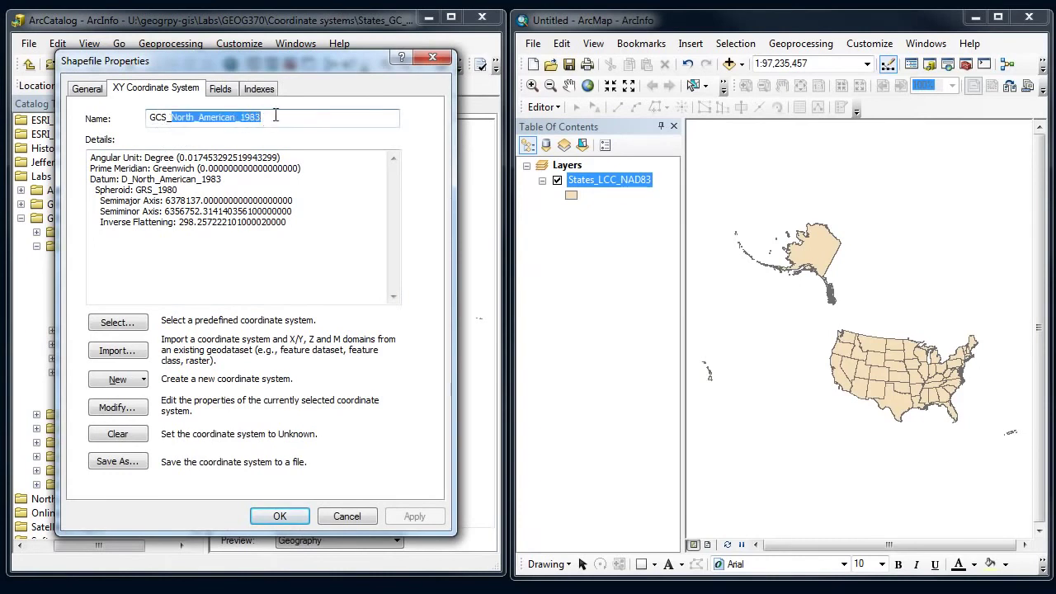
left_click(347, 516)
- Compare the previews of States_LCC_NAD83.shp and States_GC_NAD83.shp, and add States_GC_NAD83.shp to the ArcMap map
left_click(149, 288)
left_click(145, 276)
left_click(148, 288)
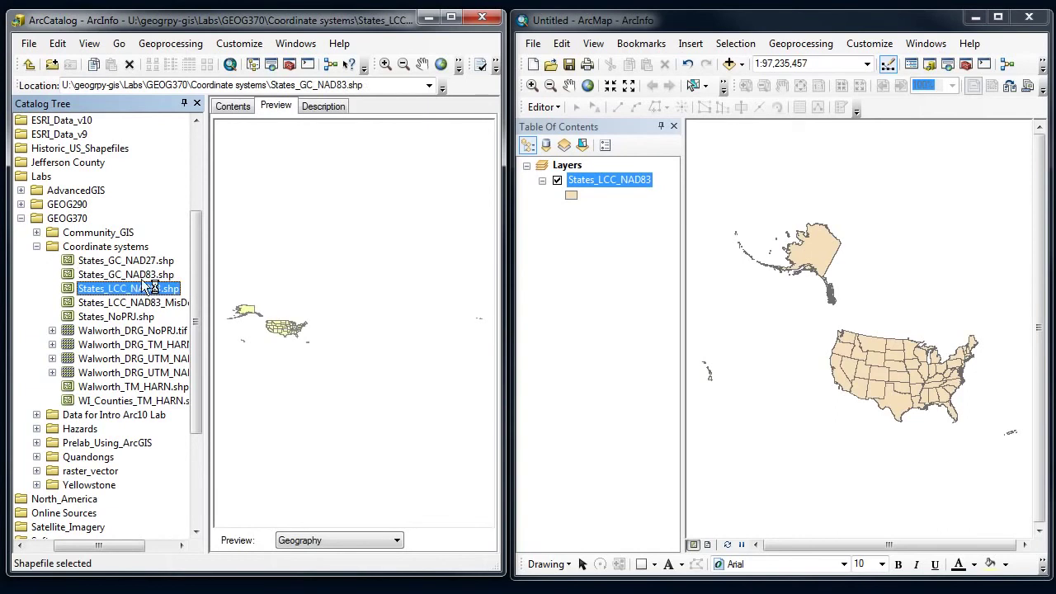
left_click(146, 276)
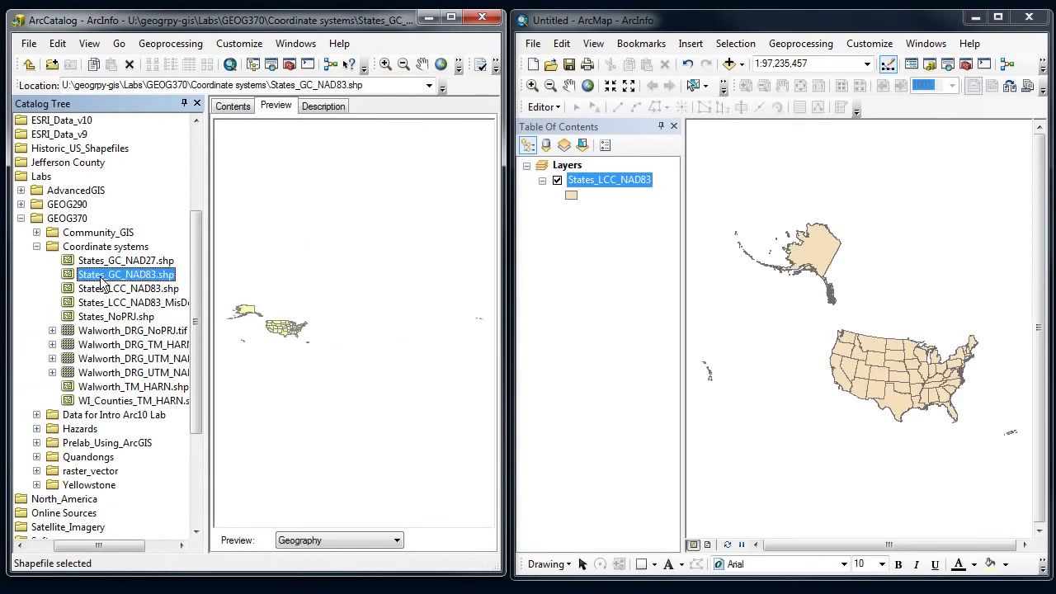
left_click_drag(101, 282, 573, 273)
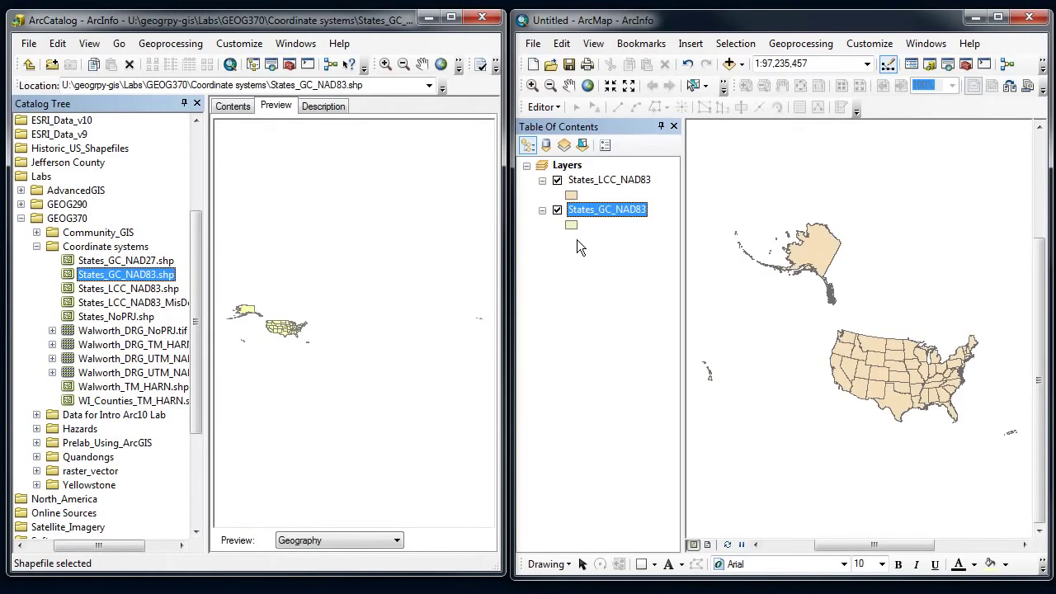
- Change the States_GC_NAD83 layer's symbol to the solid Green ESRI fill with an outline width of 1
left_click(571, 226)
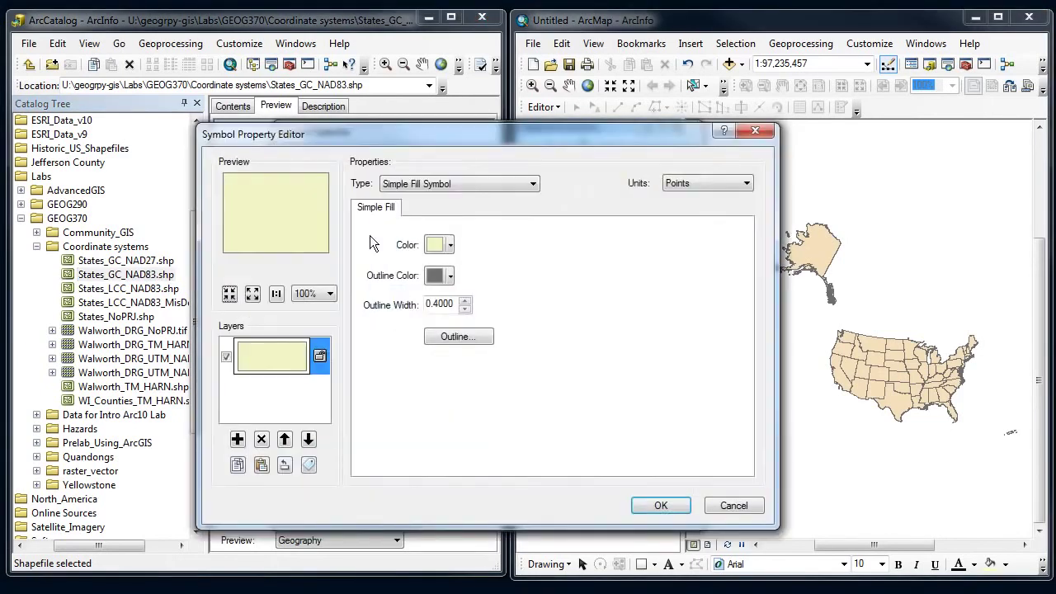
left_click(727, 499)
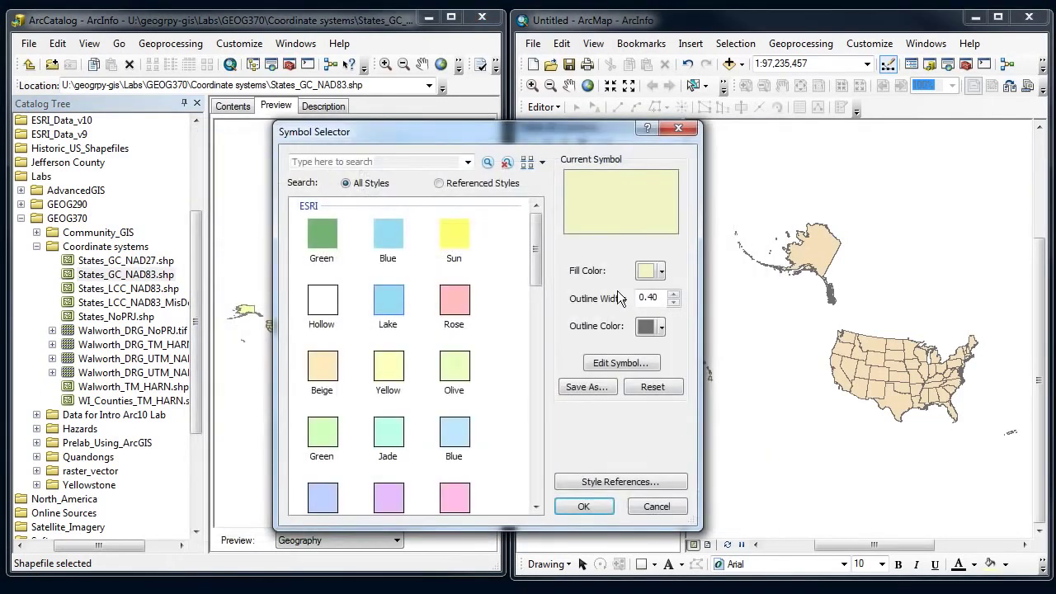
left_click(322, 235)
left_click(675, 294)
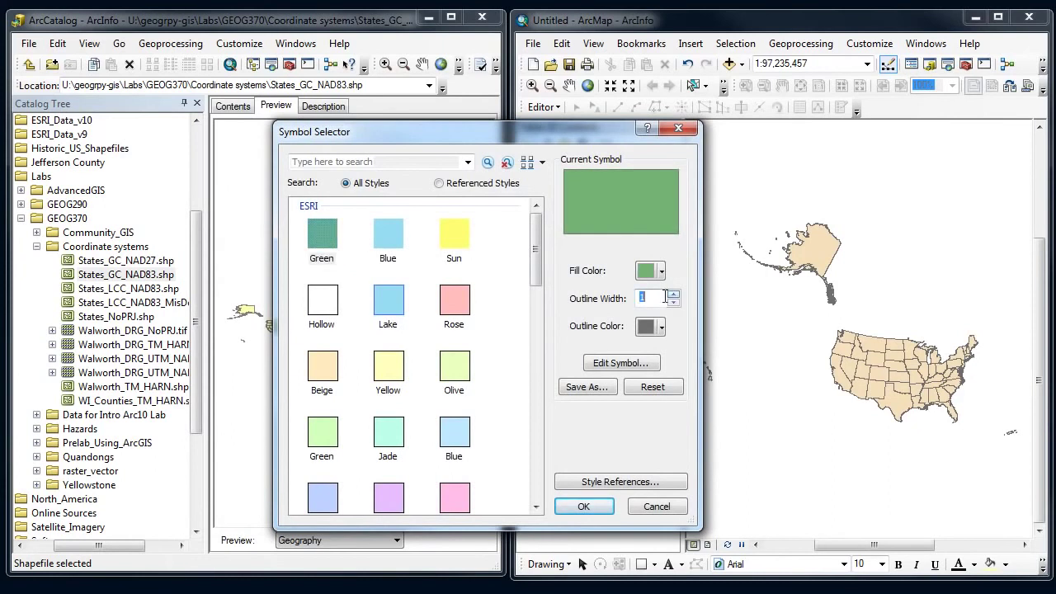
left_click(602, 506)
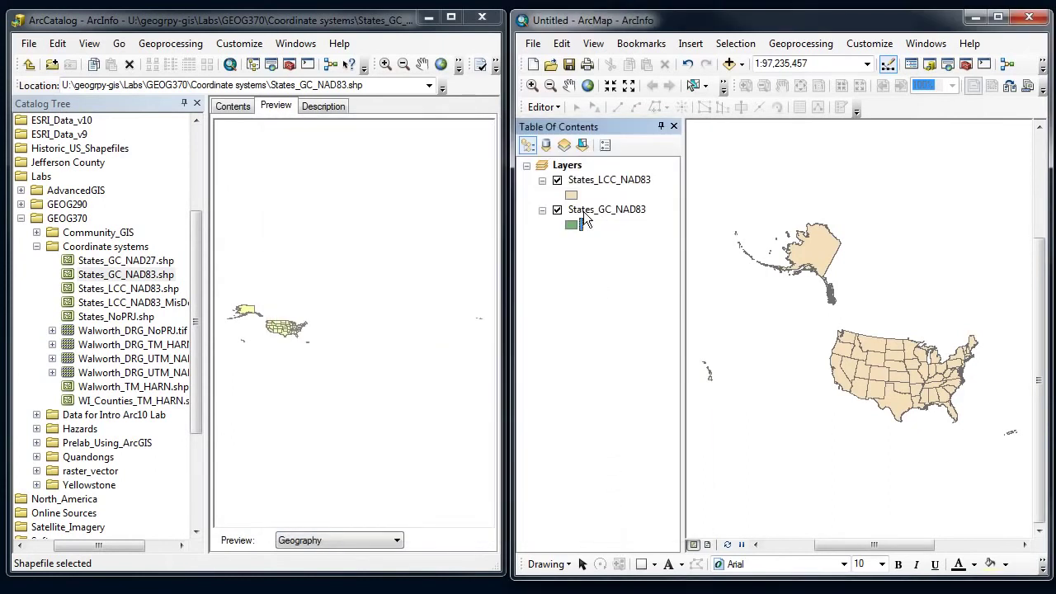
- Toggle the States_LCC_NAD83 layer's visibility to compare its alignment with States_GC_NAD83, leaving it hidden and the States_GC_NAD83 layer selected
left_click(558, 181)
left_click(557, 182)
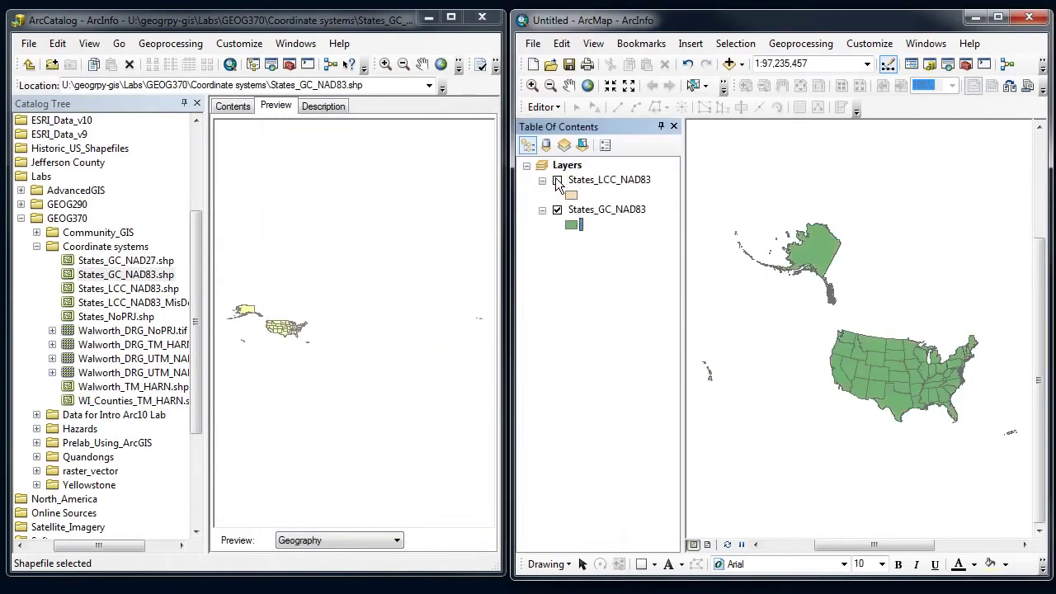
left_click(558, 182)
left_click(558, 181)
left_click(557, 181)
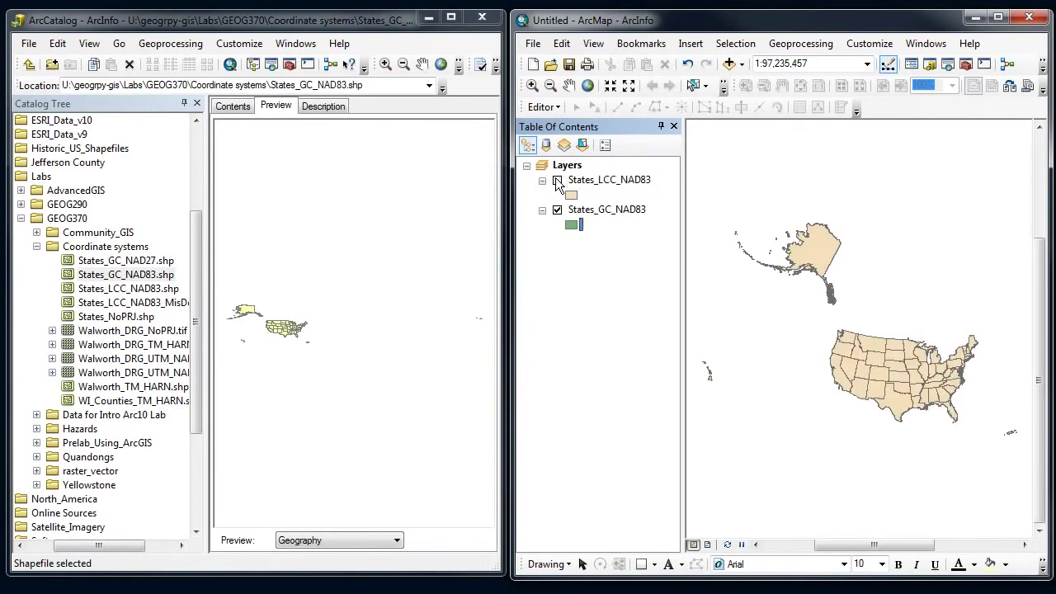
left_click(557, 182)
left_click(558, 182)
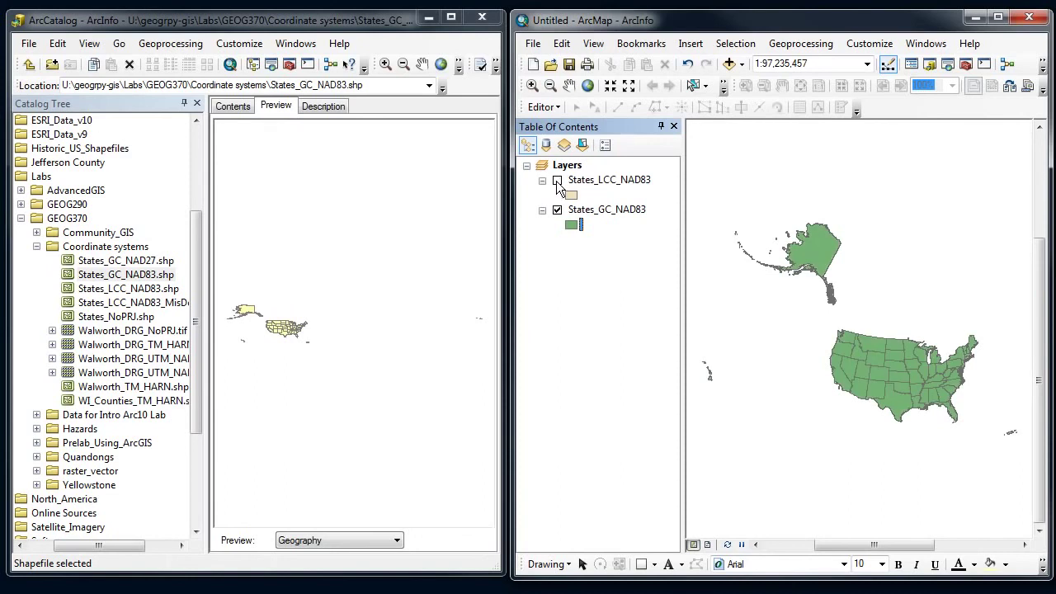
left_click(610, 211)
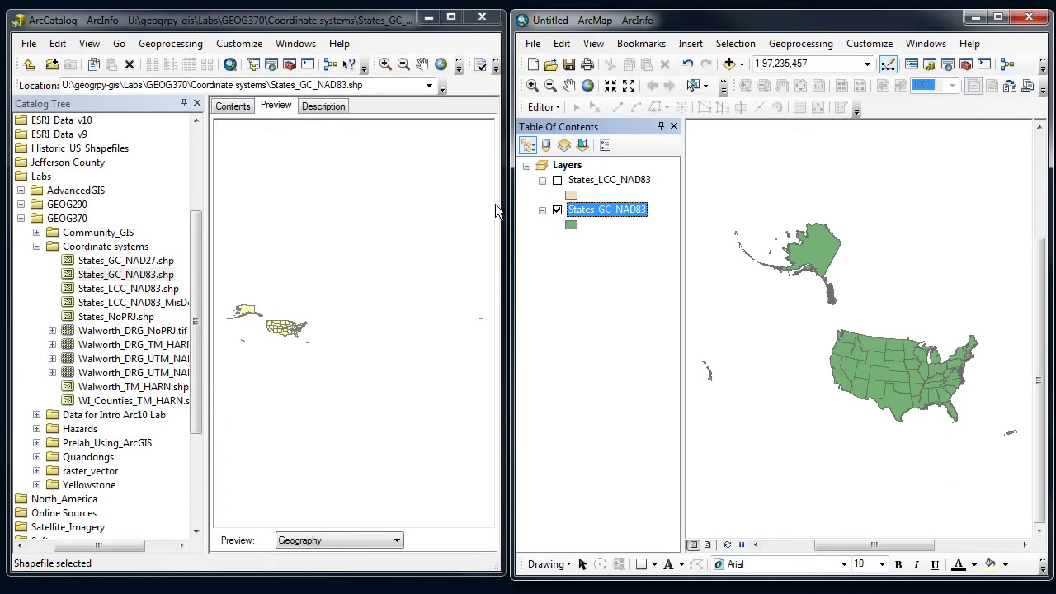
- Examine the name and details of the XY coordinate system of States_GC_NAD27.shp in ArcCatalog
left_click(140, 261)
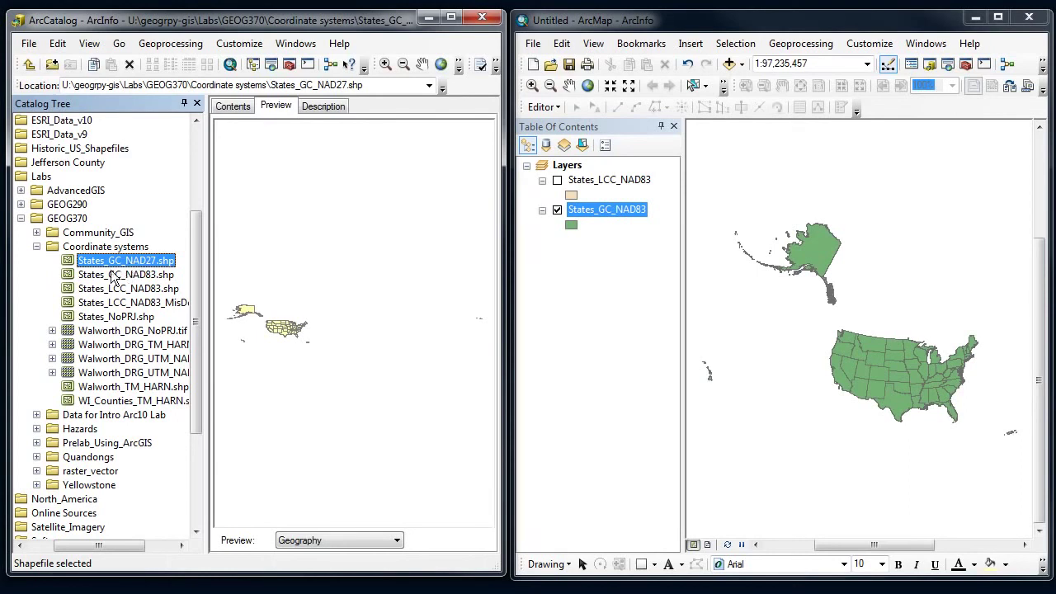
right_click(103, 266)
left_click(144, 407)
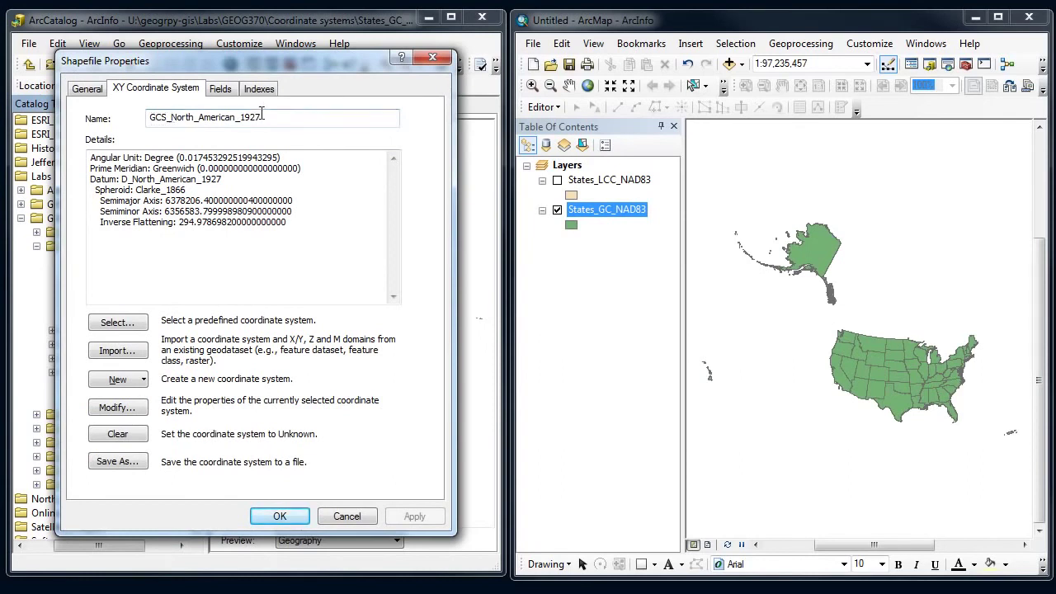
left_click(347, 515)
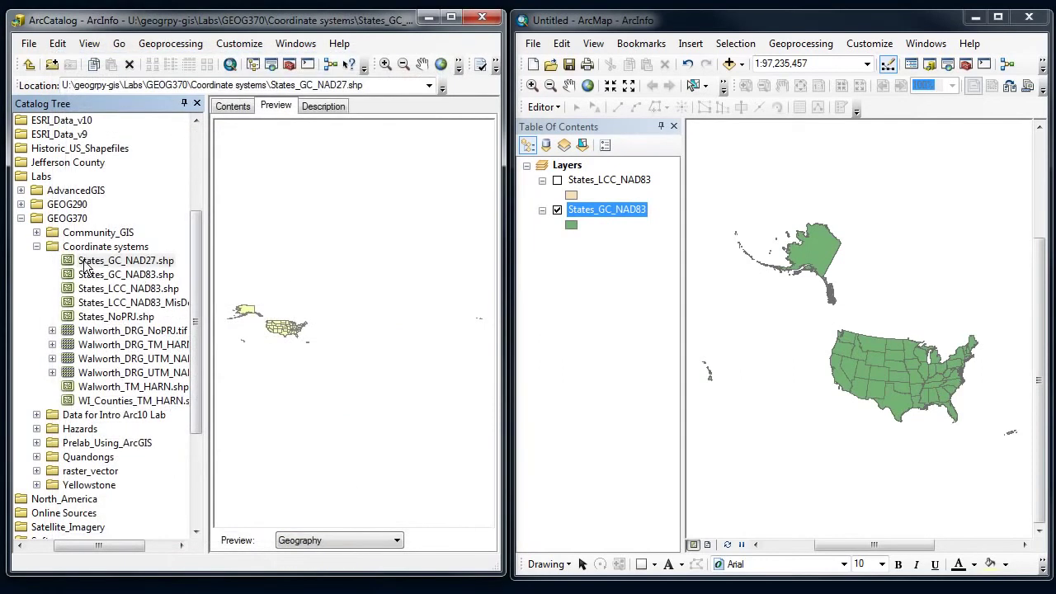
- Add States_GC_NAD27.shp to the ArcMap map, converting GCS_North_American_1927 into GCS_North_American_1983 using the NAD_1927_To_NAD_1983_NADCON transformation
left_click_drag(73, 261, 586, 264)
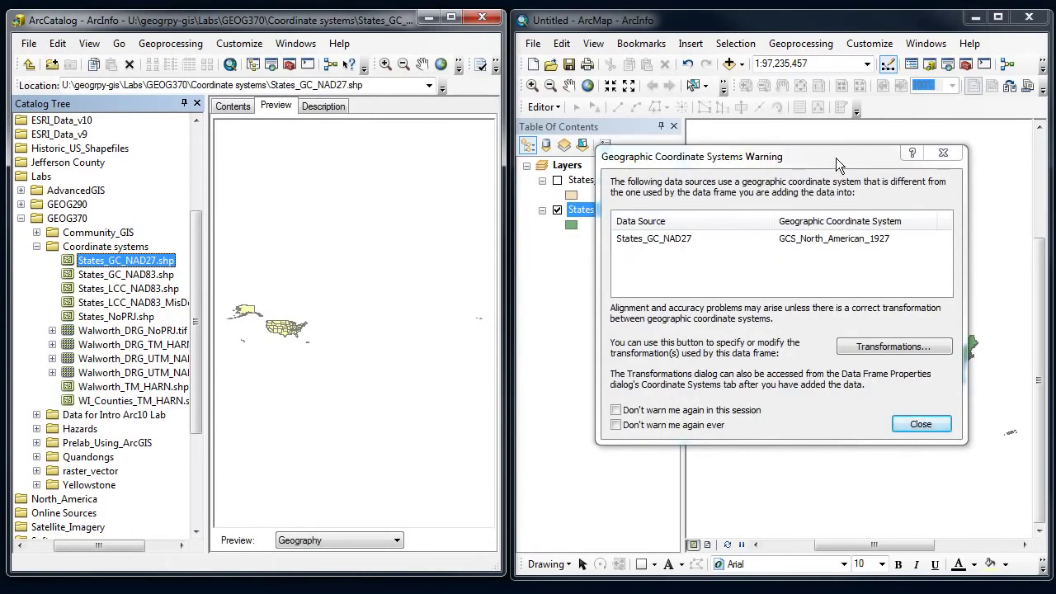
left_click_drag(830, 164, 818, 163)
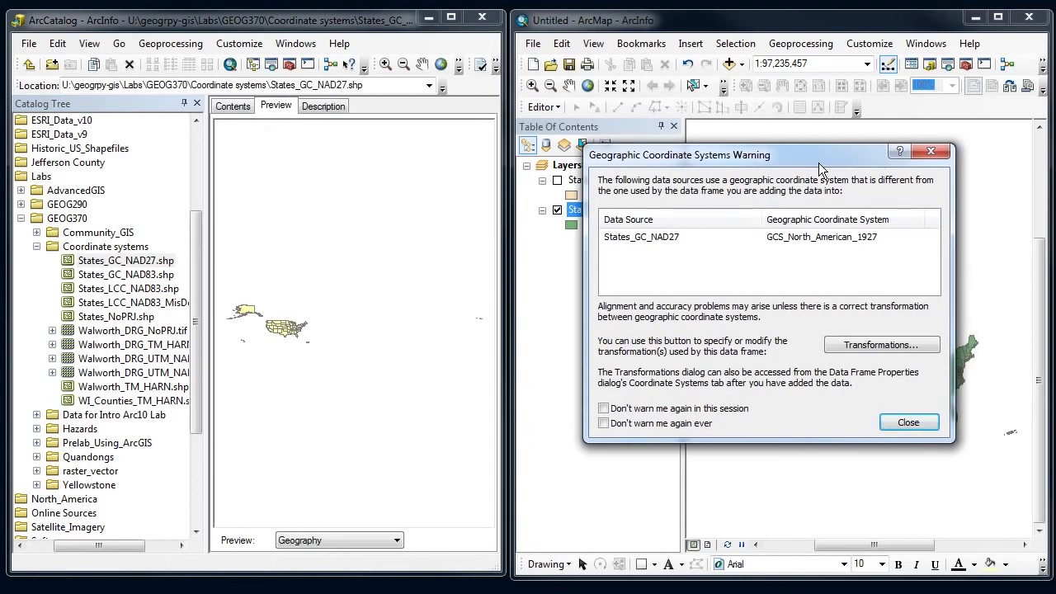
left_click(855, 348)
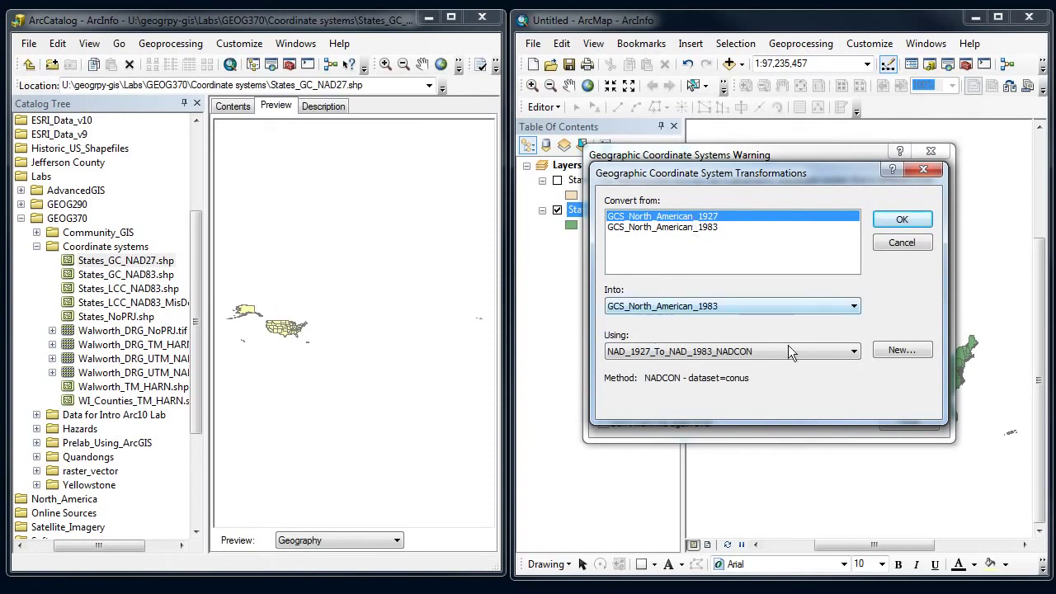
left_click(853, 352)
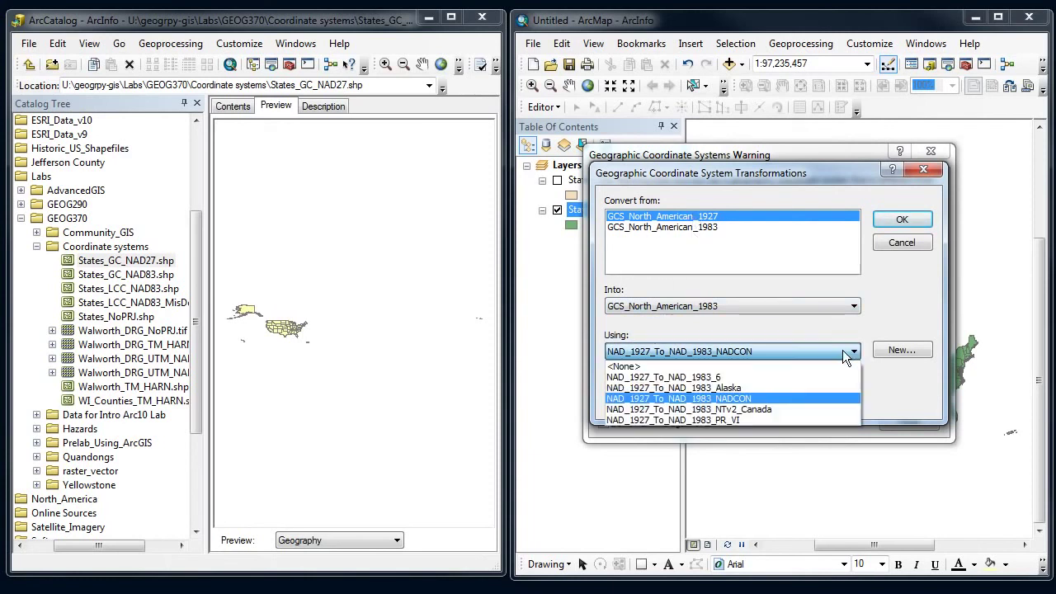
left_click(739, 398)
left_click(903, 220)
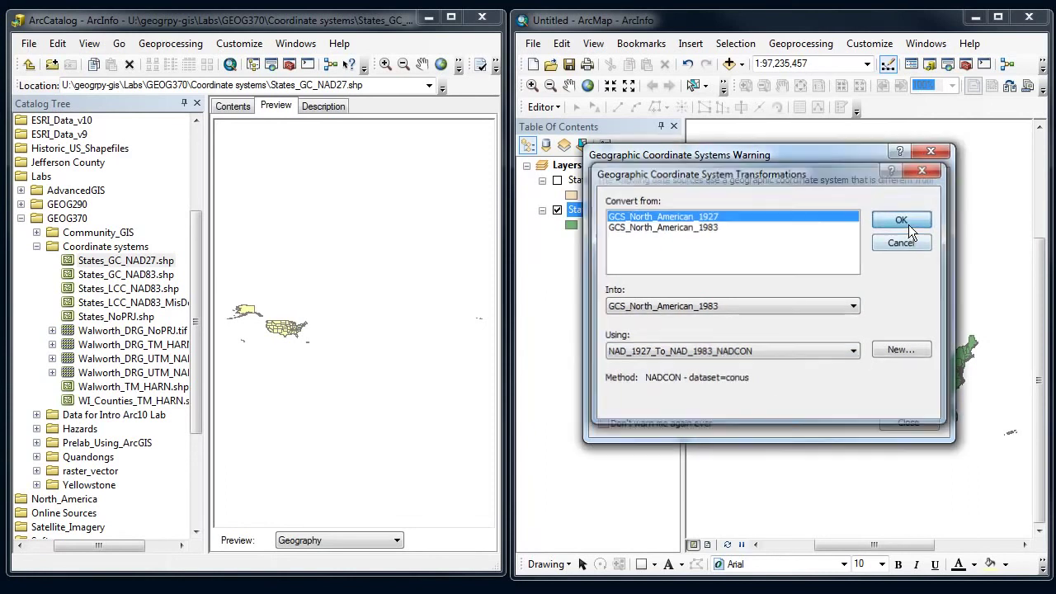
left_click(897, 420)
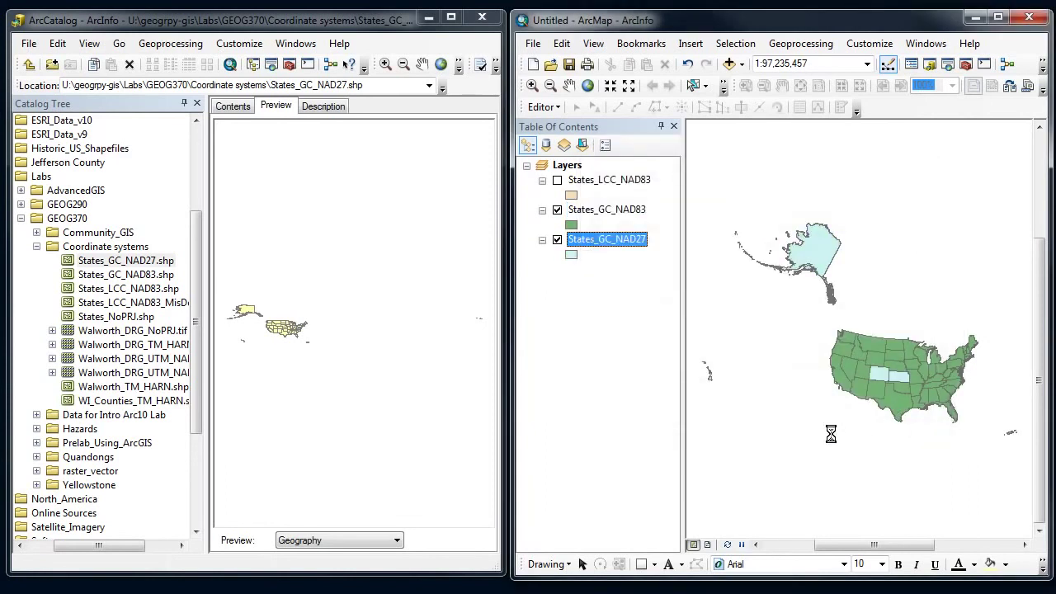
- Toggle the States_GC_NAD83 layer's visibility to compare its alignment with States_GC_NAD27
left_click(558, 211)
left_click(558, 211)
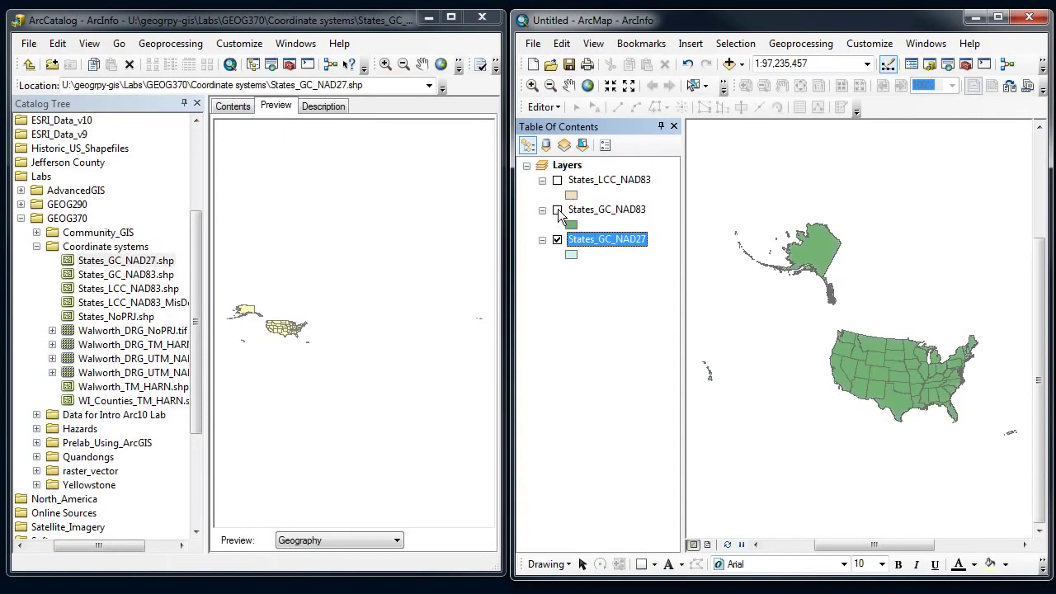